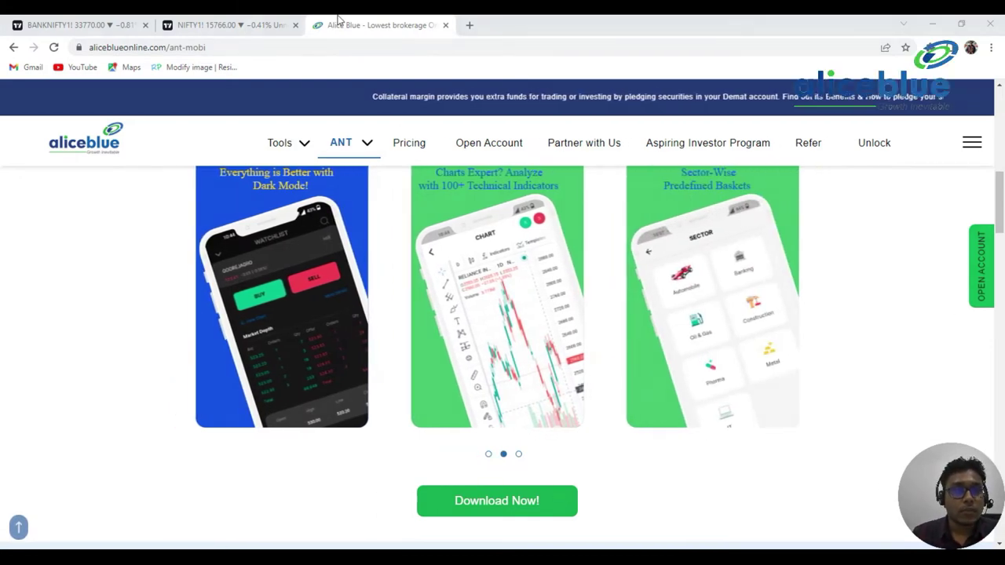
Step: Return to the NIFTY1! futures chart tab from the Alice Blue ANT app page
click(240, 28)
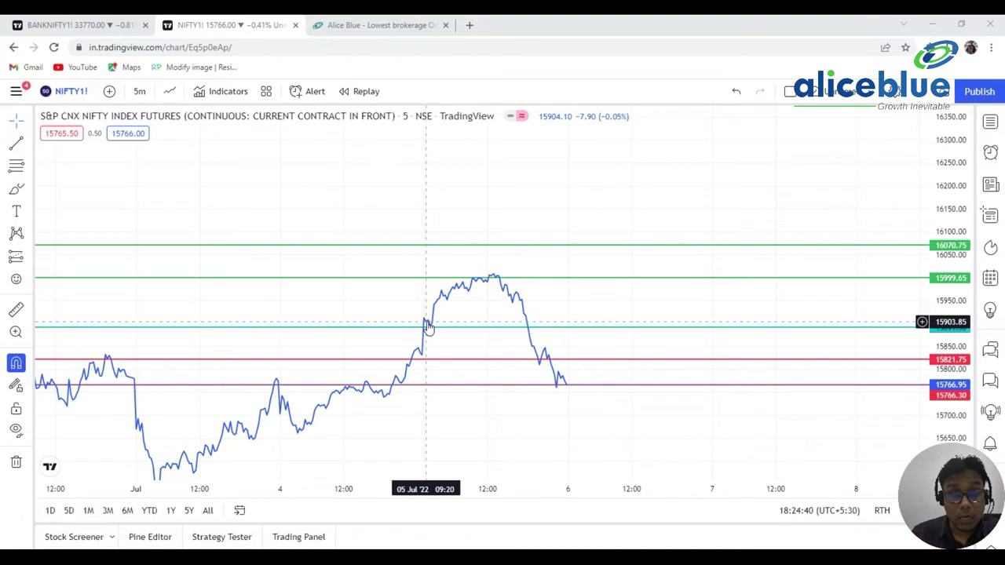
Step: Add a vertical line at the 05 Jul 09:15 opening bar on the NIFTY price series
click(424, 338)
key(alt+v)
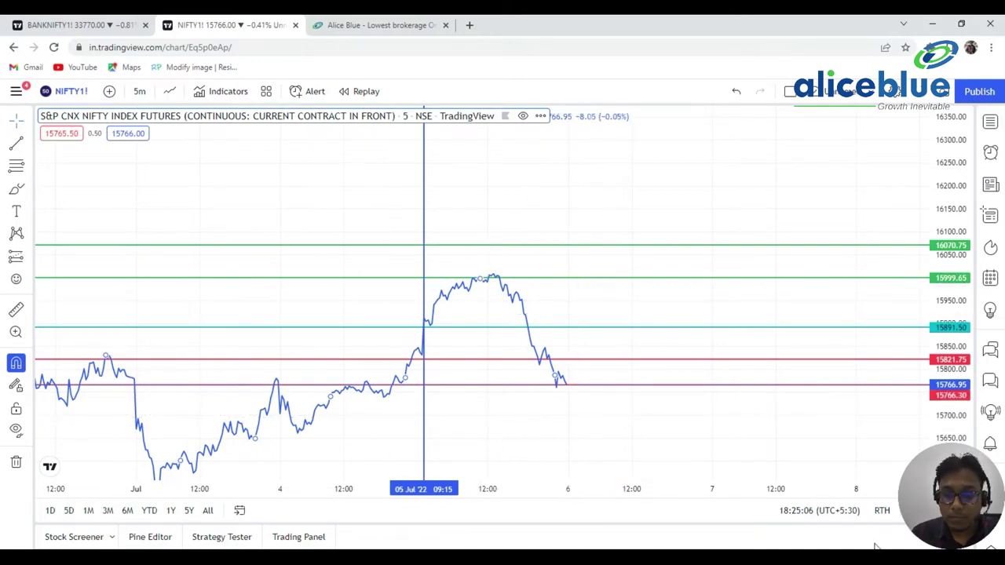
Step: Circle the NIFTY peak near 15999.65 and the dip above 15821.75 in red, then switch to BANKNIFTY1!
mouse_move(507, 273)
mouse_down()
mouse_move(463, 280)
mouse_move(507, 278)
mouse_move(495, 282)
mouse_up()
mouse_move(553, 356)
mouse_down()
mouse_move(533, 357)
mouse_move(554, 358)
mouse_move(551, 375)
mouse_move(573, 384)
mouse_move(566, 391)
mouse_up()
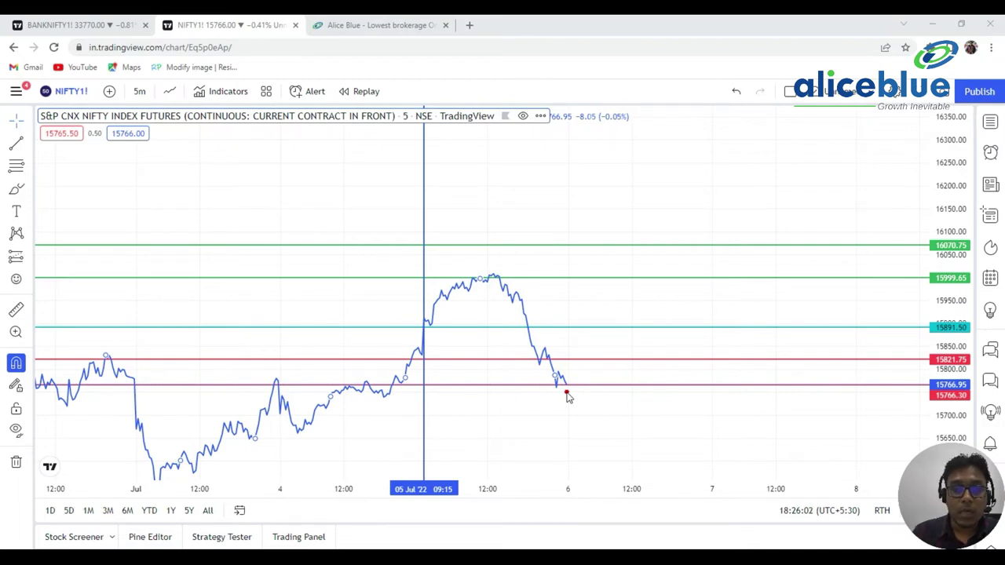
mouse_move(499, 271)
mouse_down()
mouse_move(515, 288)
mouse_move(512, 275)
mouse_move(552, 383)
mouse_move(534, 360)
mouse_move(566, 385)
mouse_move(616, 374)
mouse_move(617, 388)
mouse_up()
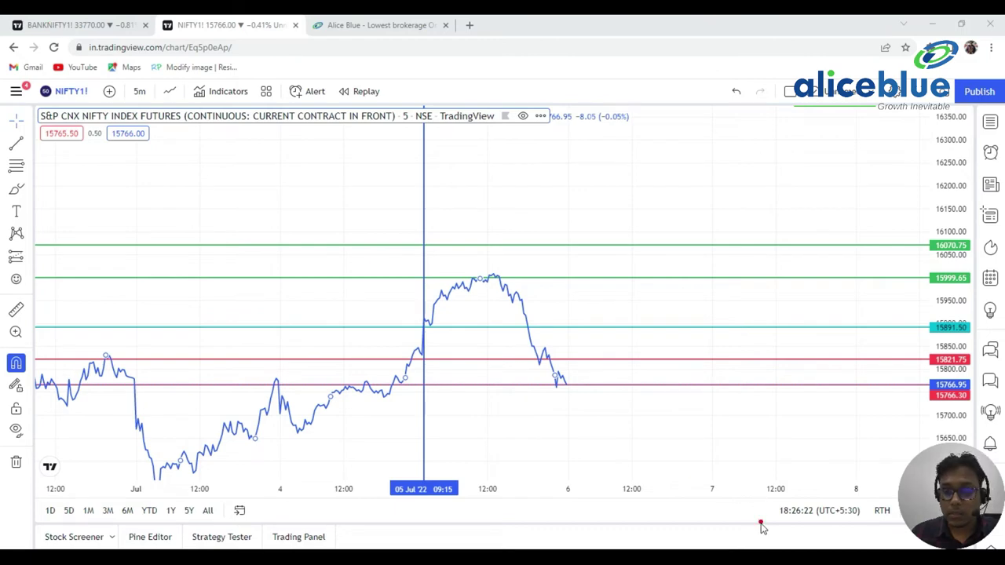
click(99, 29)
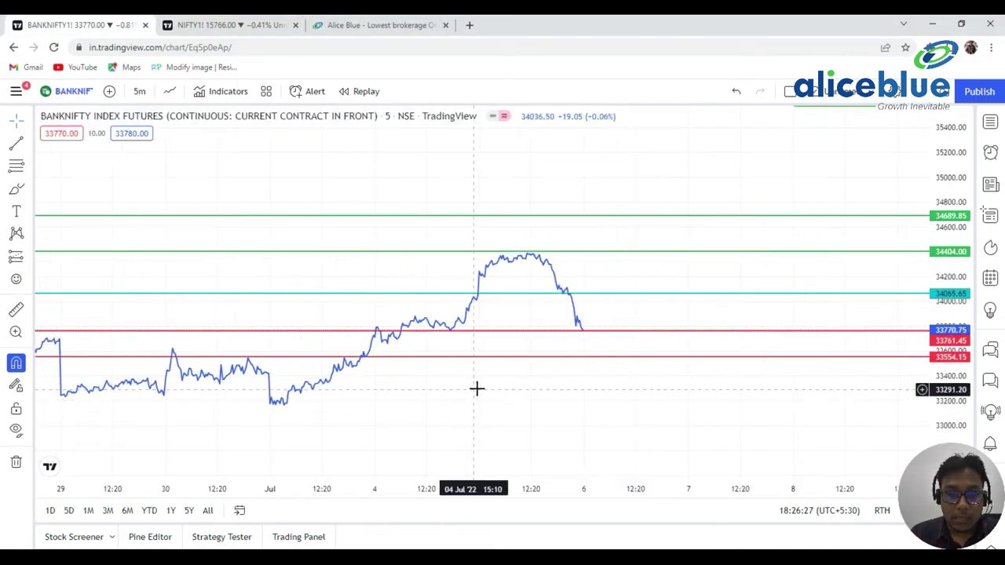
Step: Zoom into recent BANKNIFTY bars and add a vertical line at 04 Jul 15:25
drag(486, 386, 463, 387)
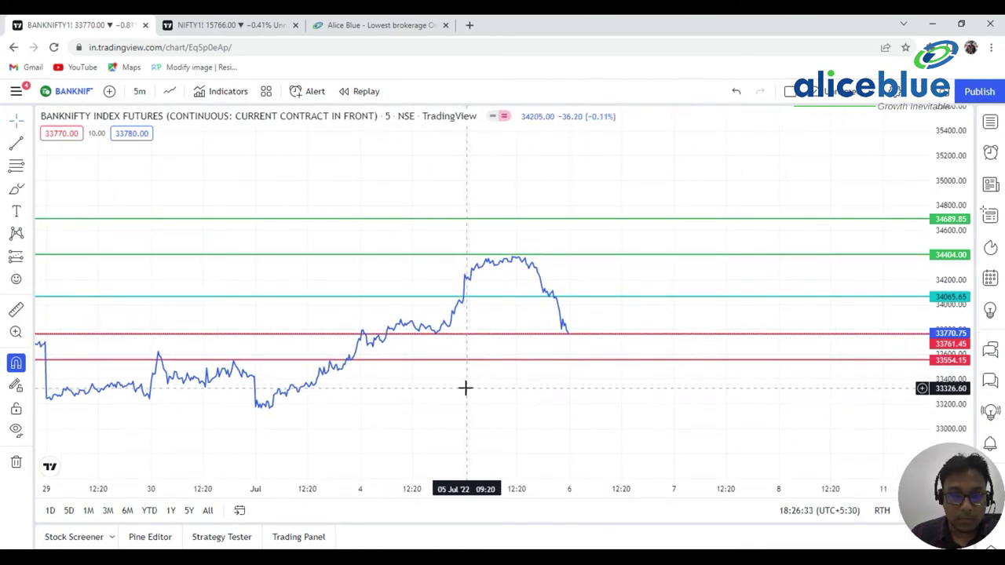
scroll(482, 329, up, 1)
scroll(482, 329, up, 1)
drag(361, 322, 473, 325)
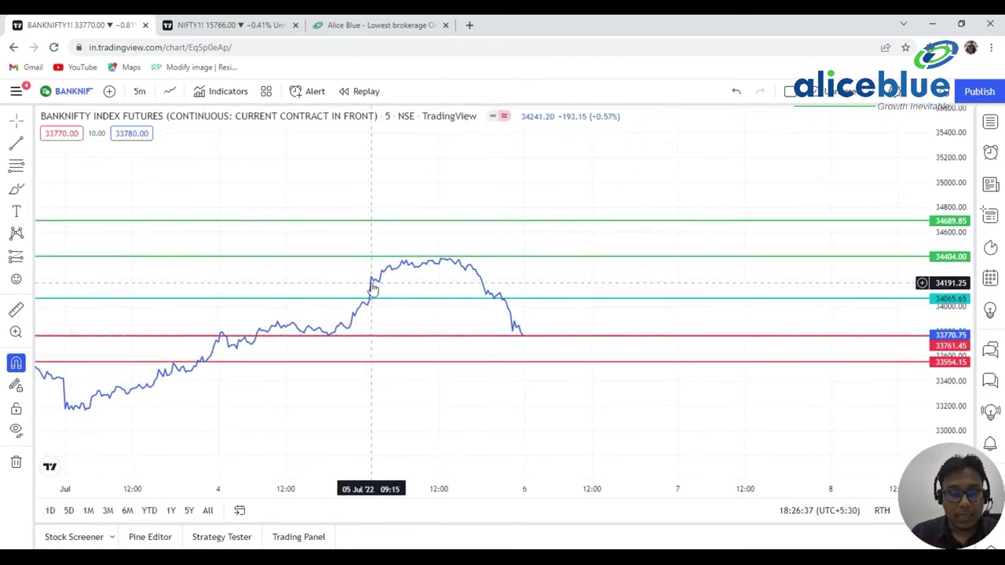
key(alt+v)
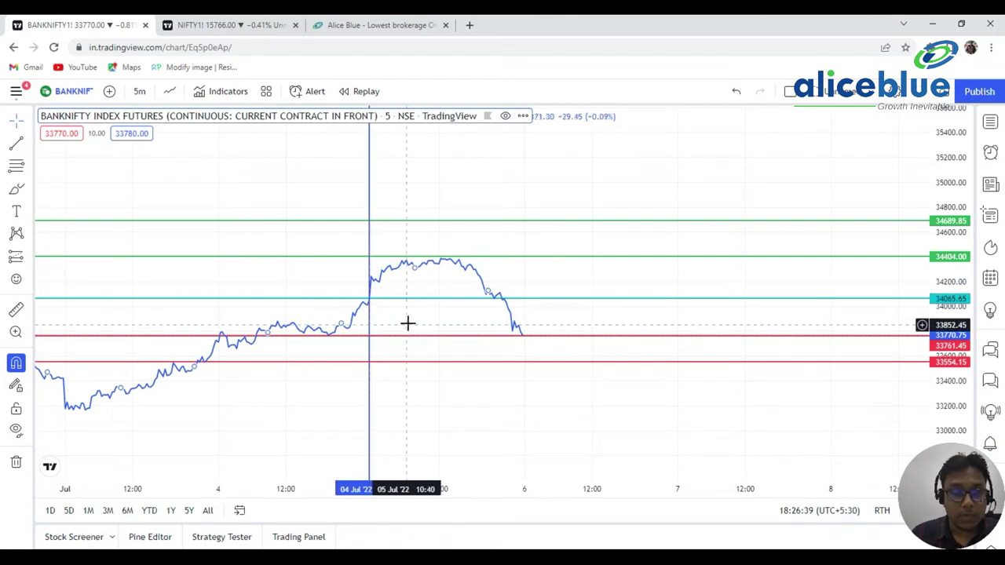
scroll(455, 415, up, 1)
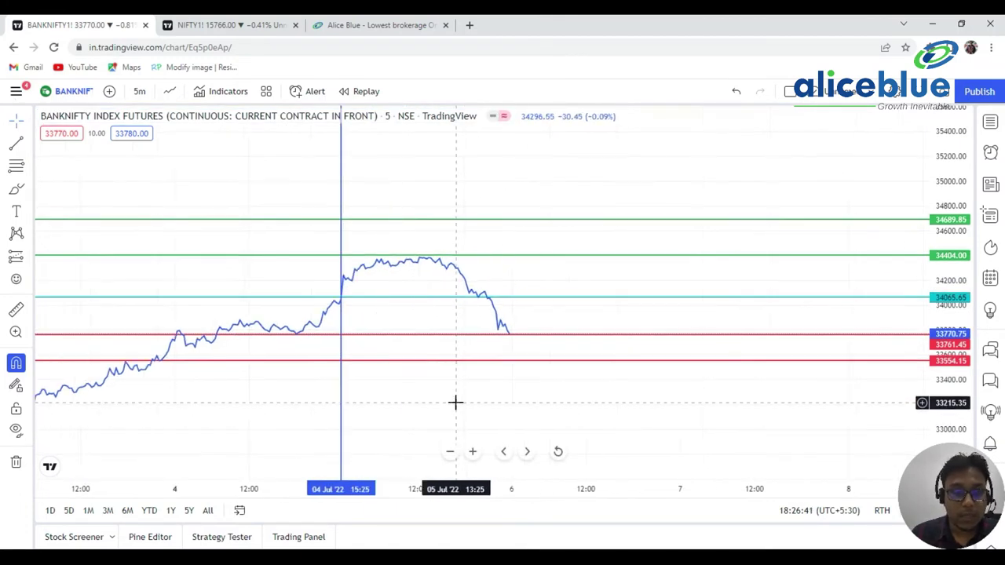
scroll(455, 401, up, 1)
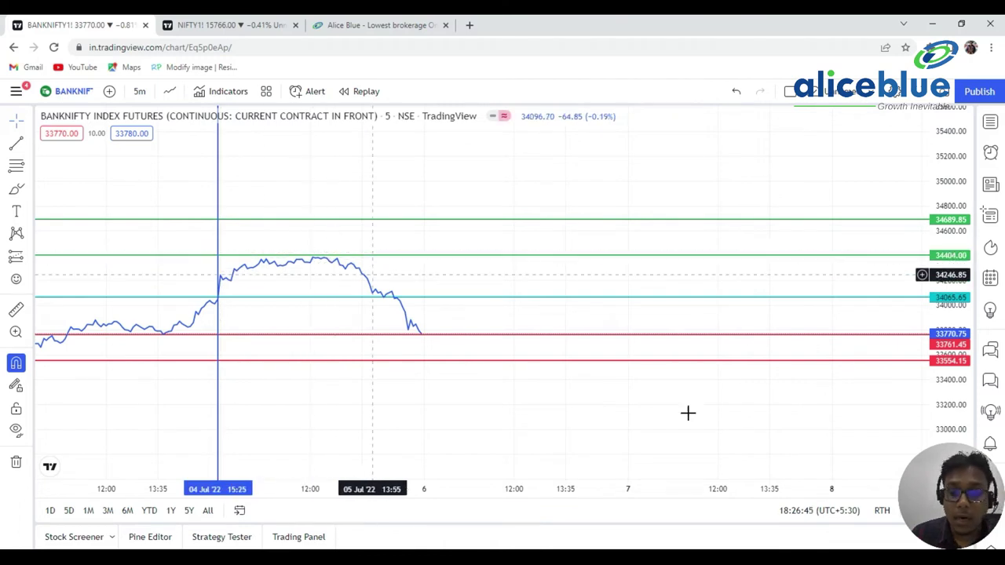
mouse_move(337, 251)
mouse_down()
mouse_move(255, 261)
mouse_move(346, 253)
mouse_move(326, 253)
mouse_up()
mouse_move(405, 250)
mouse_down()
mouse_move(447, 249)
mouse_move(468, 272)
mouse_up()
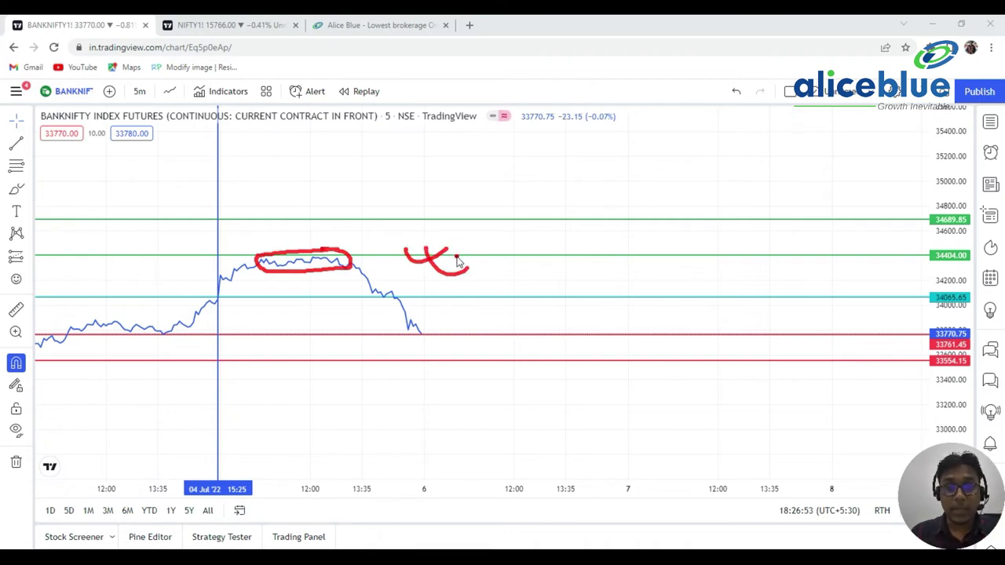
drag(455, 253, 497, 263)
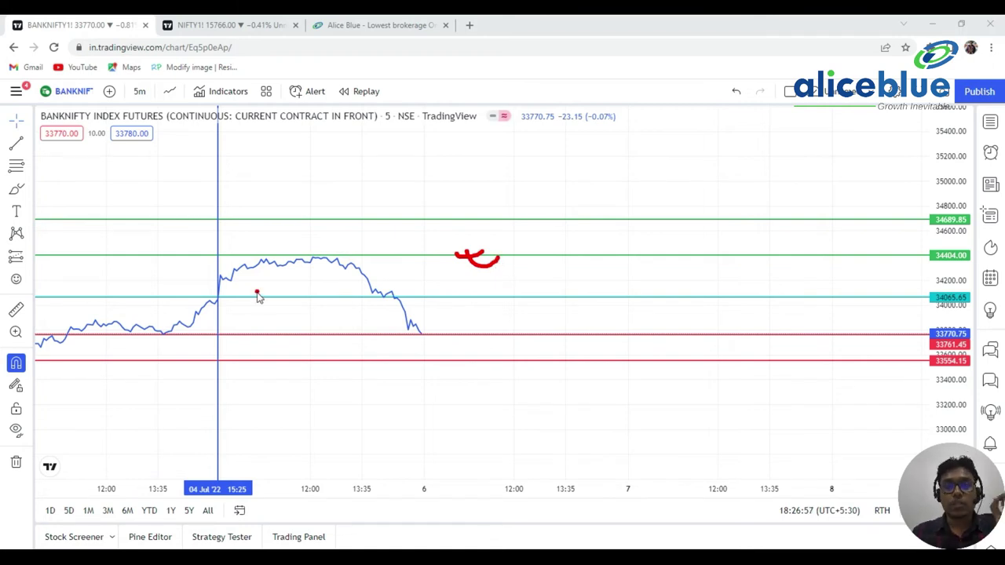
drag(330, 254, 363, 263)
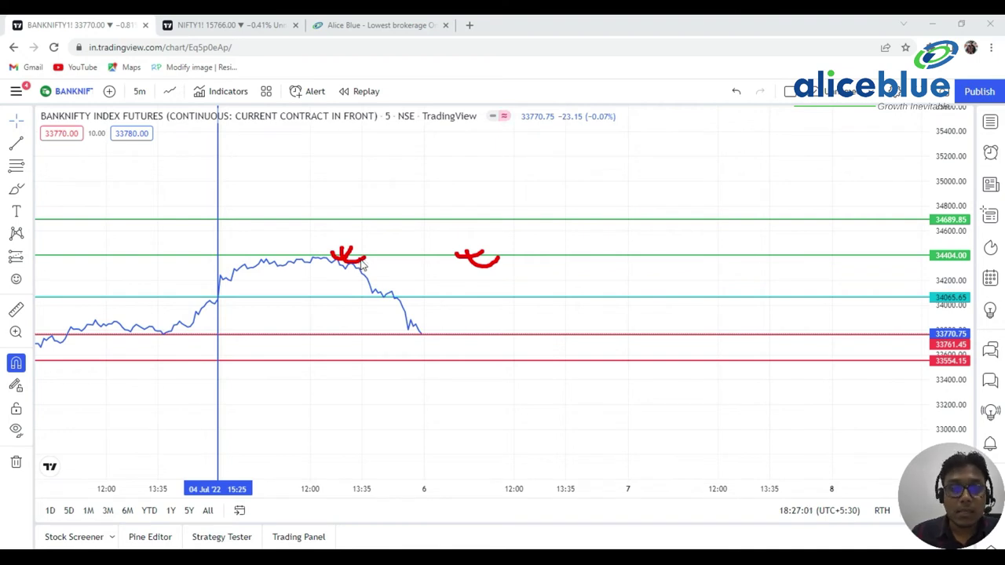
drag(372, 231, 413, 230)
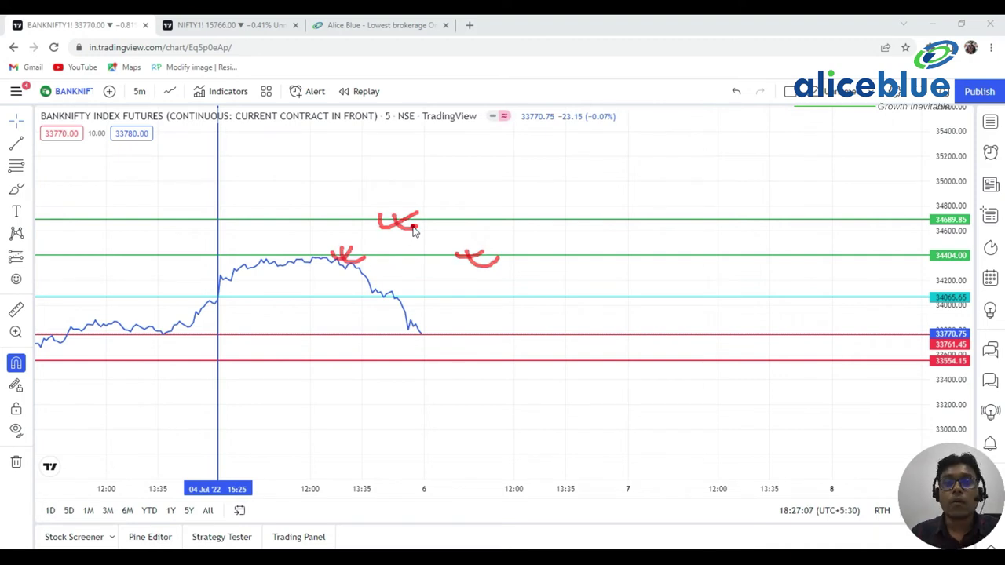
click(413, 229)
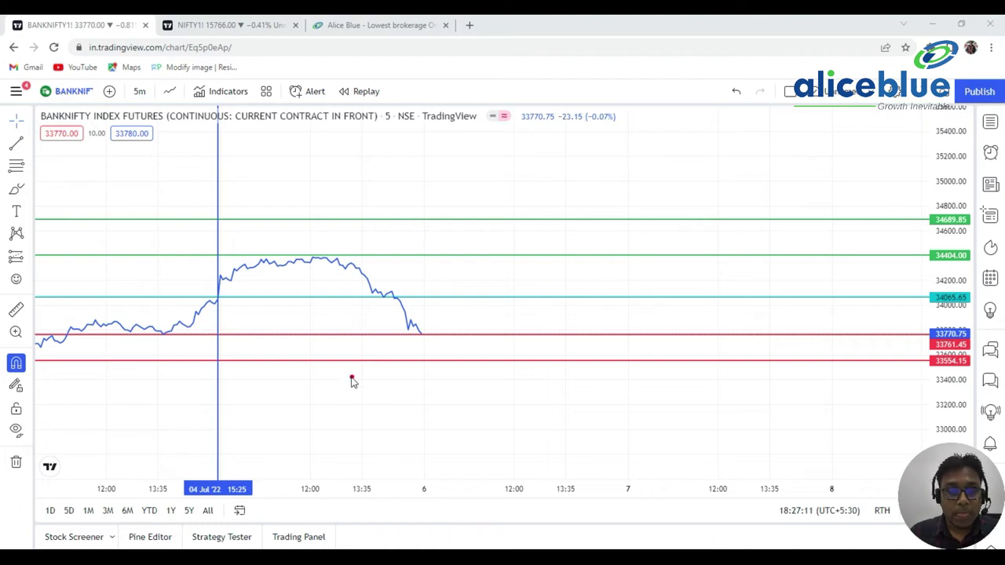
mouse_move(341, 255)
mouse_down()
mouse_move(296, 278)
mouse_move(341, 253)
mouse_move(359, 267)
mouse_up()
drag(414, 329, 444, 331)
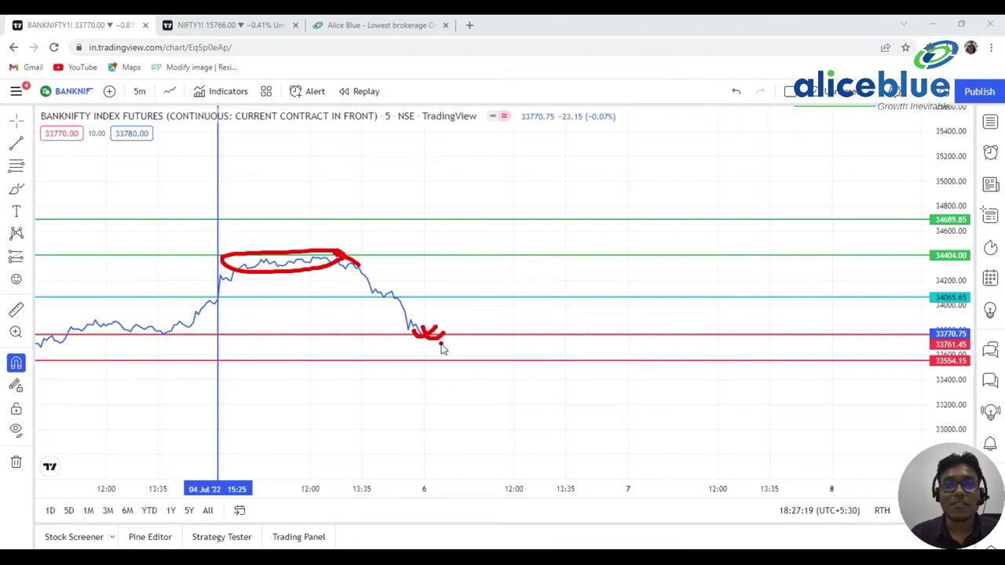
click(465, 306)
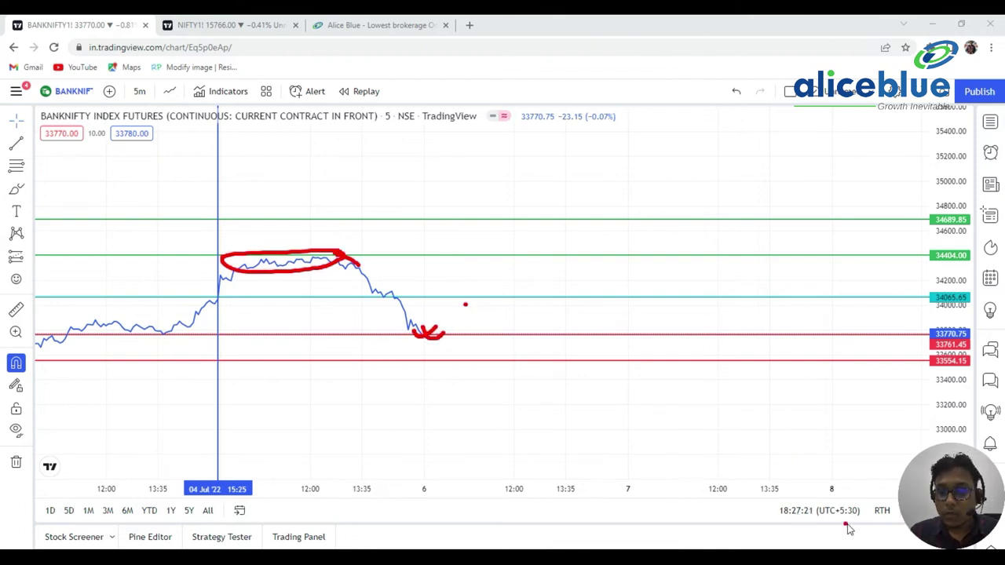
key(Escape)
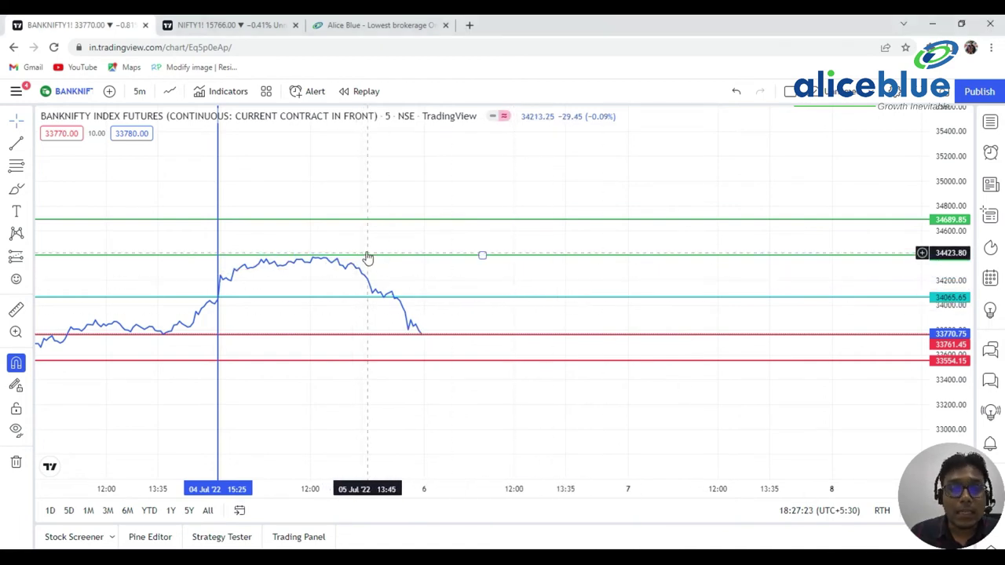
Step: Inspect the 33770.75, 34689.85 and 33554.15 horizontal levels, then deselect them
click(445, 334)
click(455, 222)
click(471, 361)
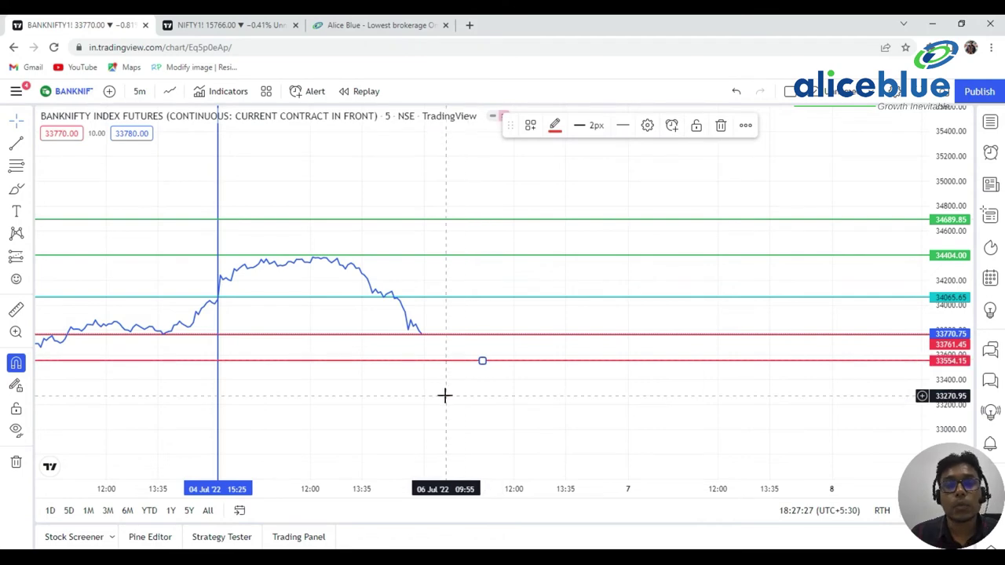
click(487, 272)
Step: Zoom the BANKNIFTY chart out to show price history back to late May
scroll(510, 272, down, 5)
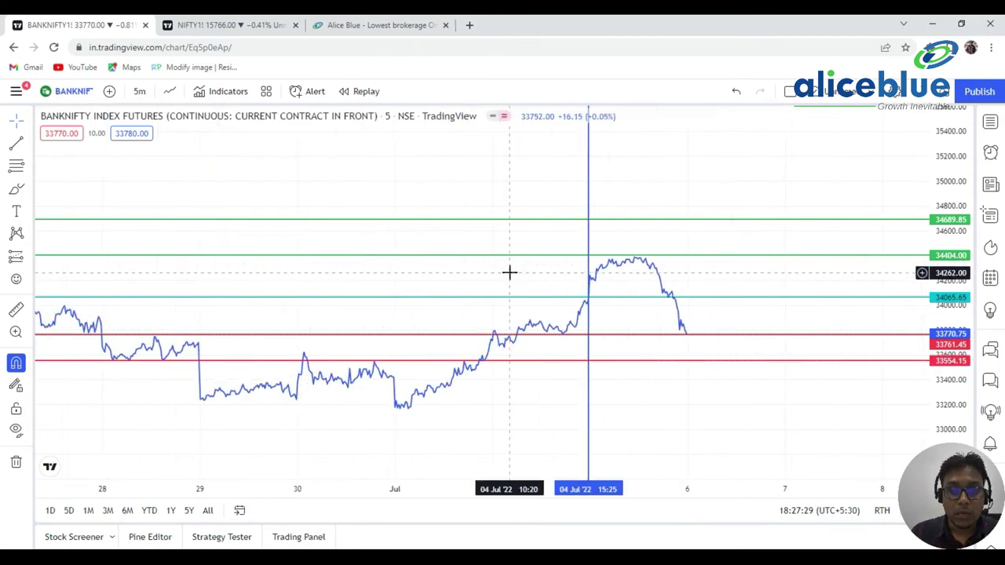
scroll(512, 280, down, 5)
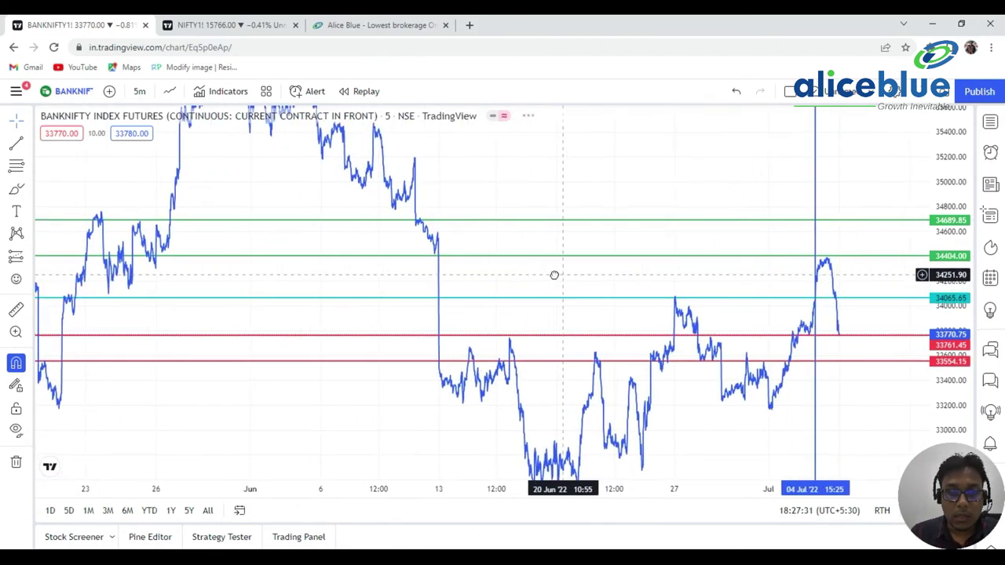
scroll(610, 281, up, 5)
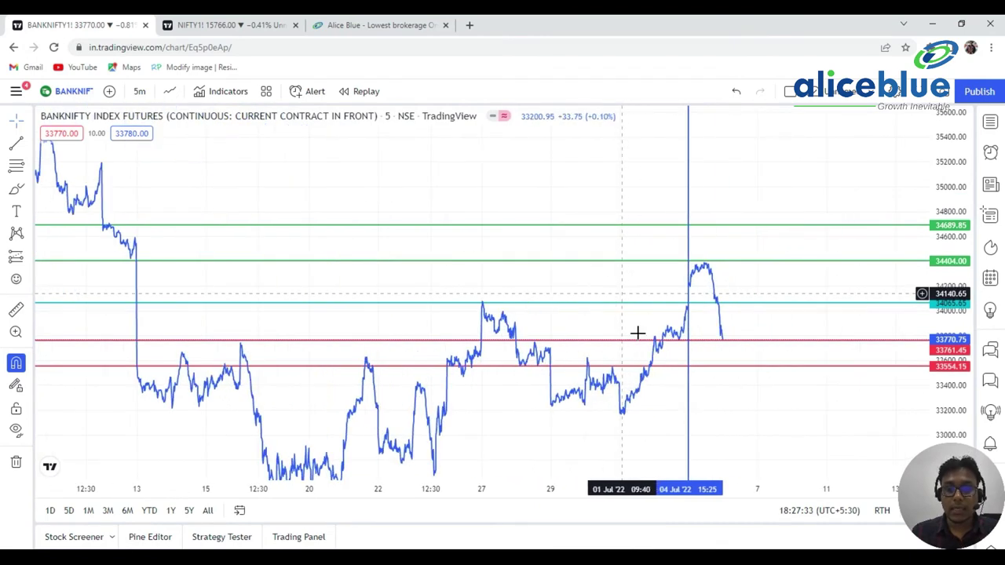
scroll(565, 283, down, 3)
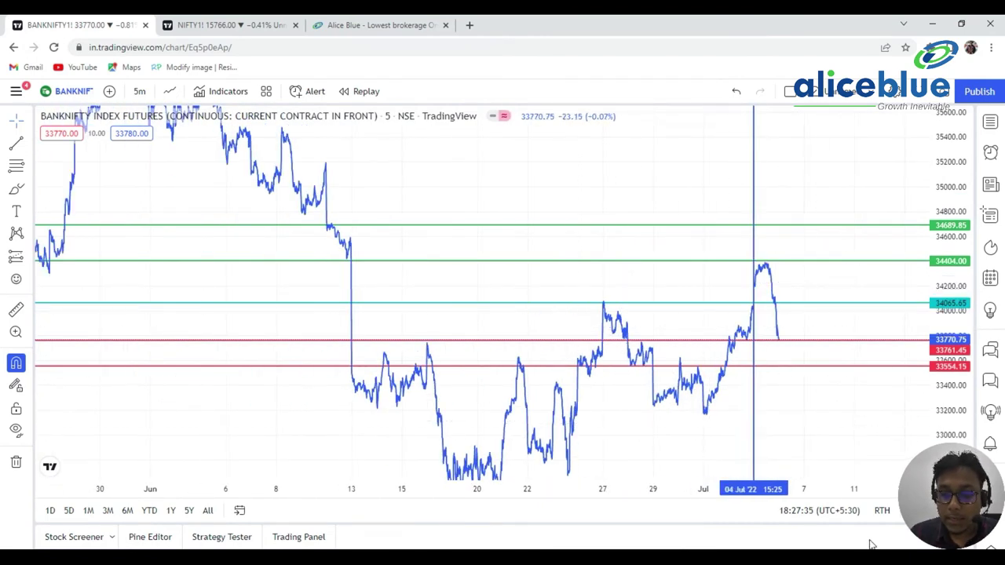
mouse_move(345, 222)
mouse_down()
mouse_move(323, 223)
mouse_move(330, 234)
mouse_move(343, 224)
mouse_up()
mouse_move(70, 221)
mouse_down()
mouse_move(48, 232)
mouse_move(75, 228)
mouse_move(64, 217)
mouse_up()
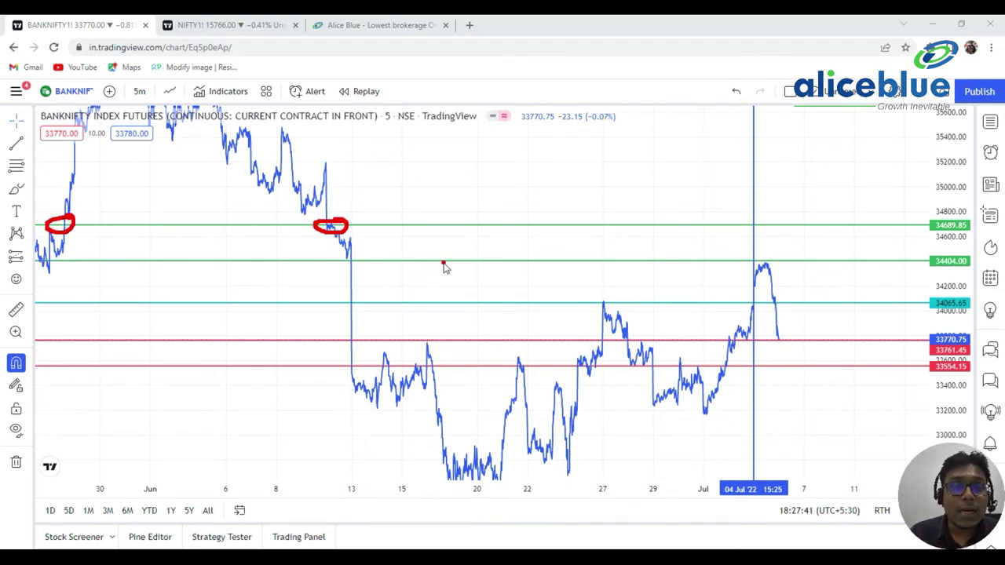
mouse_move(433, 217)
mouse_down()
mouse_move(440, 234)
mouse_move(487, 219)
mouse_move(507, 226)
mouse_move(497, 230)
mouse_up()
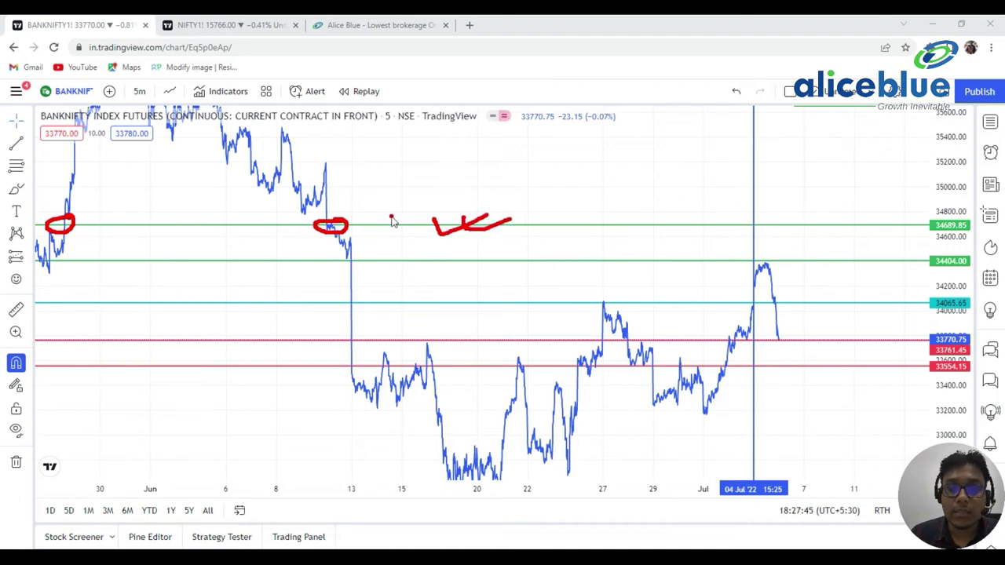
mouse_move(361, 255)
mouse_down()
mouse_move(347, 256)
mouse_move(342, 271)
mouse_move(372, 260)
mouse_move(361, 252)
mouse_up()
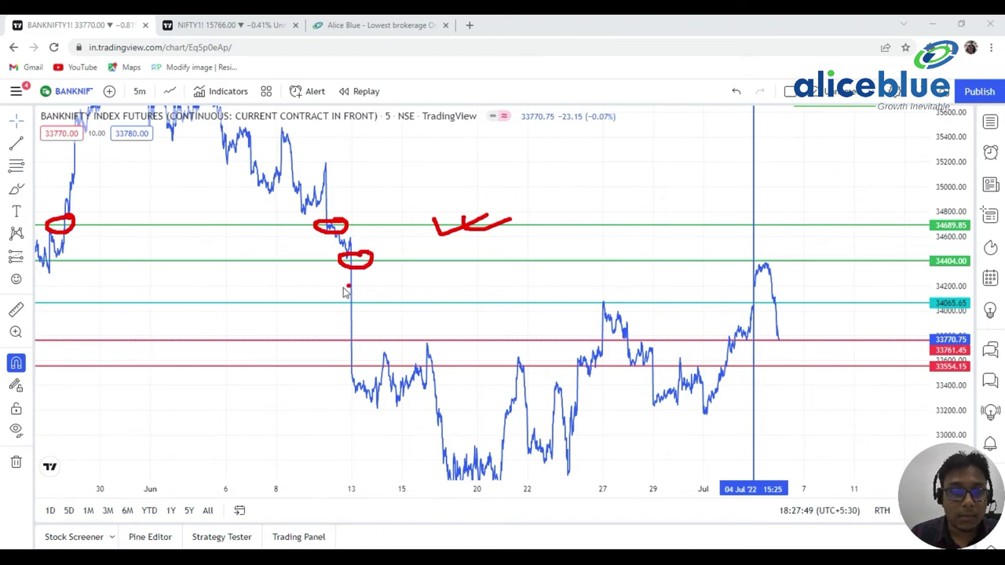
click(208, 268)
mouse_move(67, 265)
mouse_down()
mouse_move(39, 256)
mouse_move(64, 274)
mouse_move(69, 262)
mouse_up()
key(Escape)
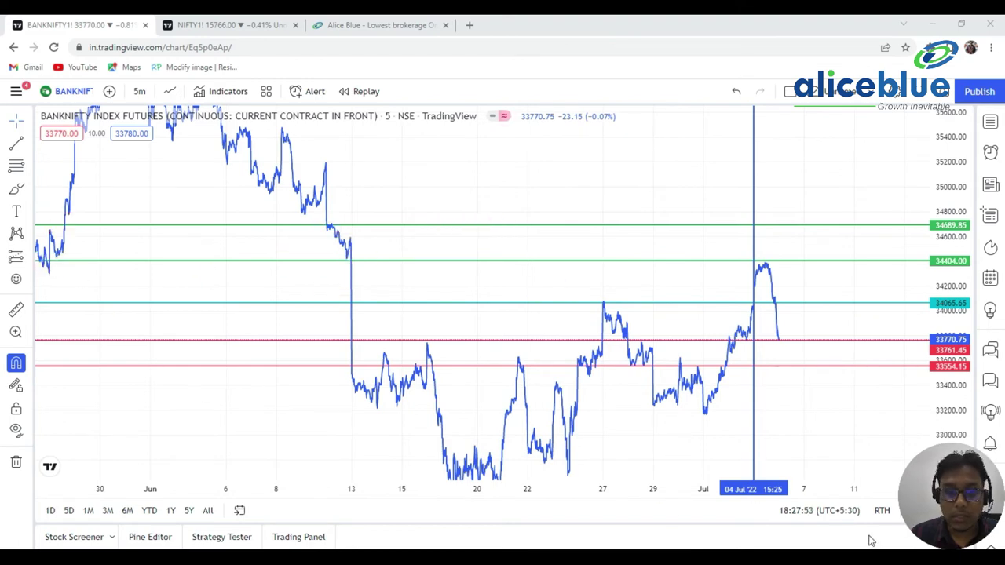
scroll(244, 280, down, 1)
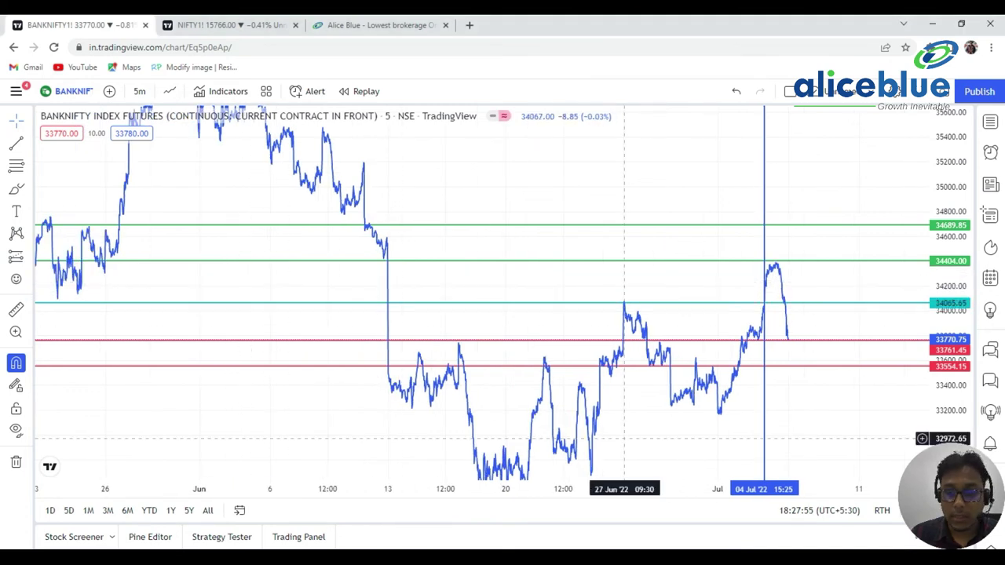
mouse_move(405, 261)
mouse_down()
mouse_move(369, 250)
mouse_move(385, 269)
mouse_move(408, 256)
mouse_move(382, 253)
mouse_move(387, 266)
mouse_move(397, 241)
mouse_up()
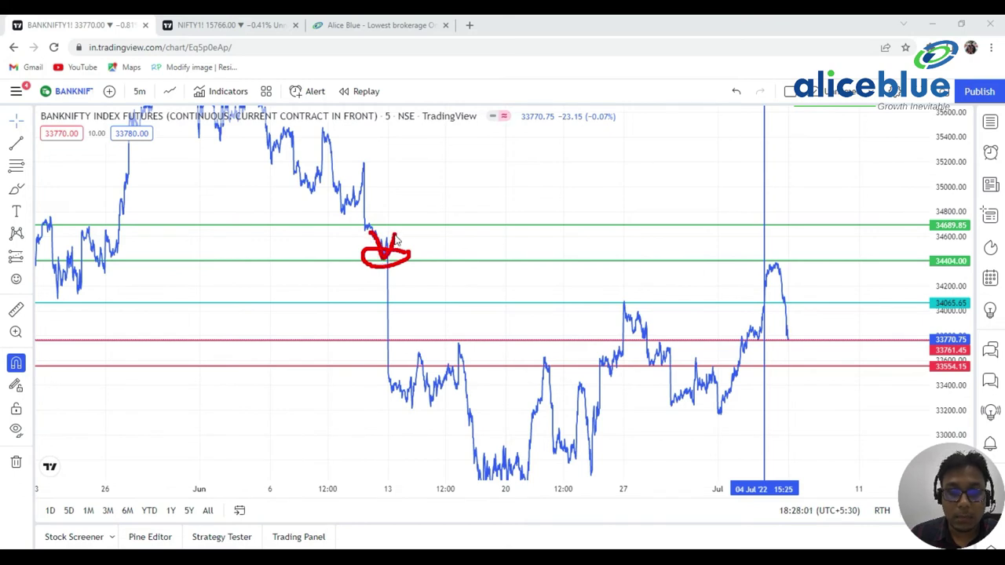
drag(395, 238, 387, 363)
click(392, 348)
mouse_move(396, 250)
mouse_down()
mouse_move(358, 253)
mouse_move(404, 271)
mouse_move(399, 259)
mouse_up()
click(116, 252)
mouse_move(118, 253)
mouse_down()
mouse_move(76, 267)
mouse_move(82, 253)
mouse_move(189, 256)
mouse_up()
click(281, 264)
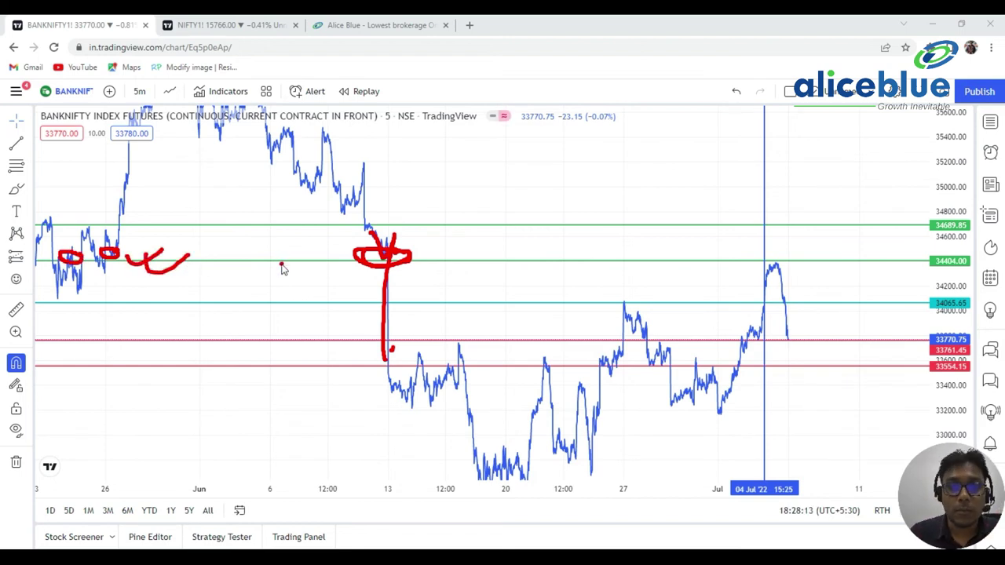